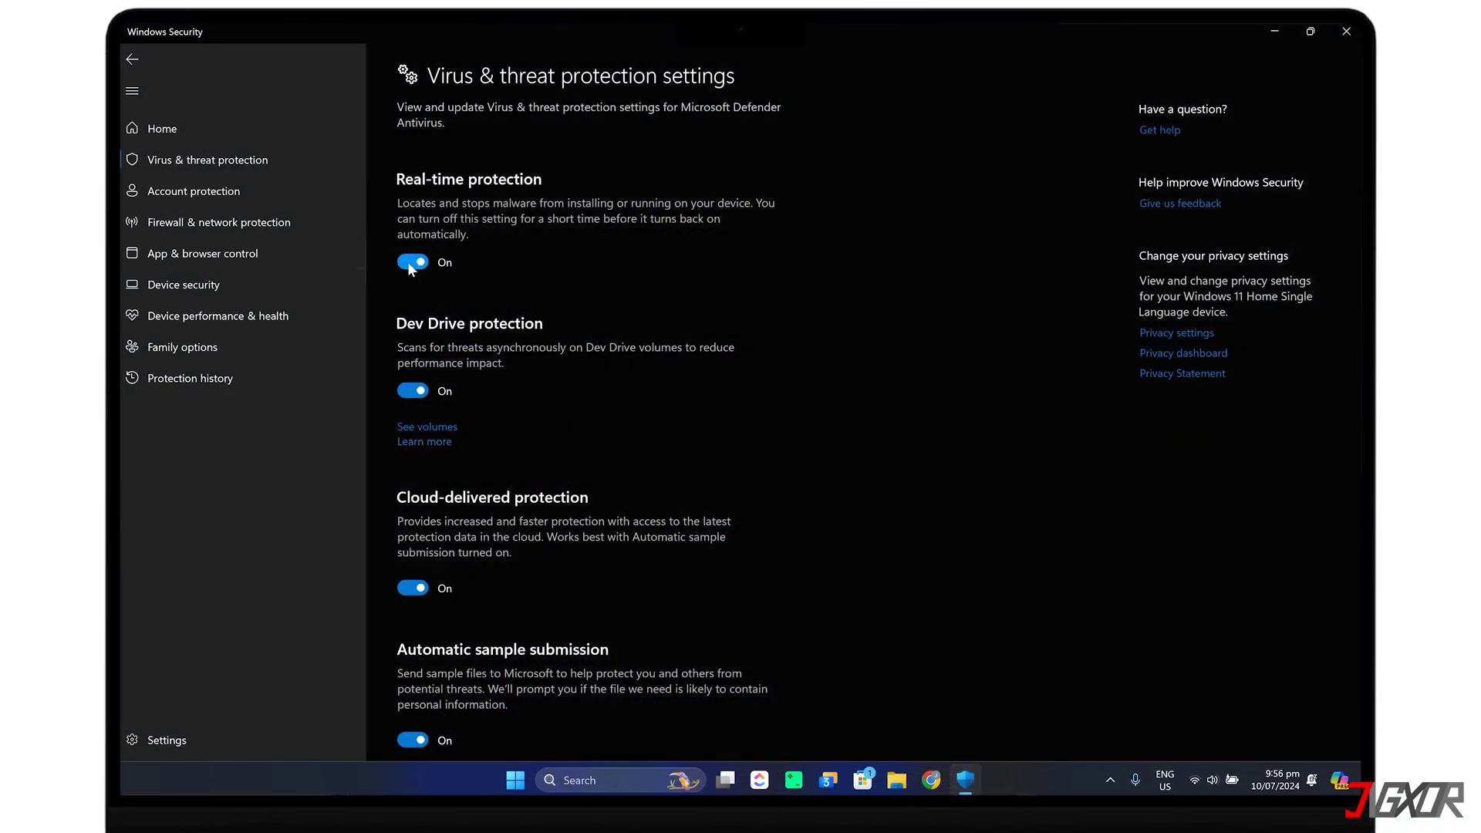
- Turn real-time protection off, then reopen Windows Security's Virus & threat protection settings
click(412, 263)
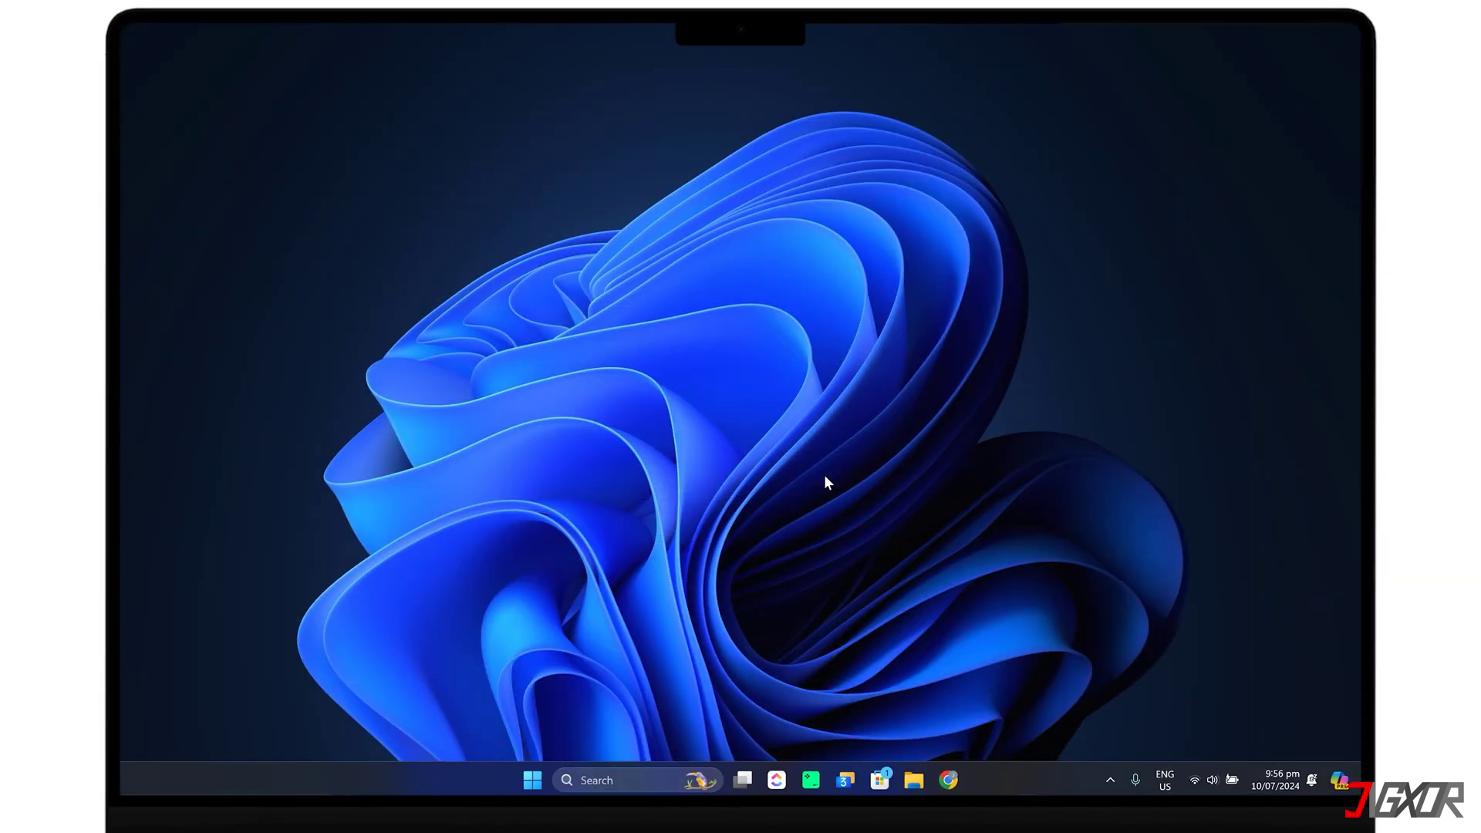
key(super)
text(virus)
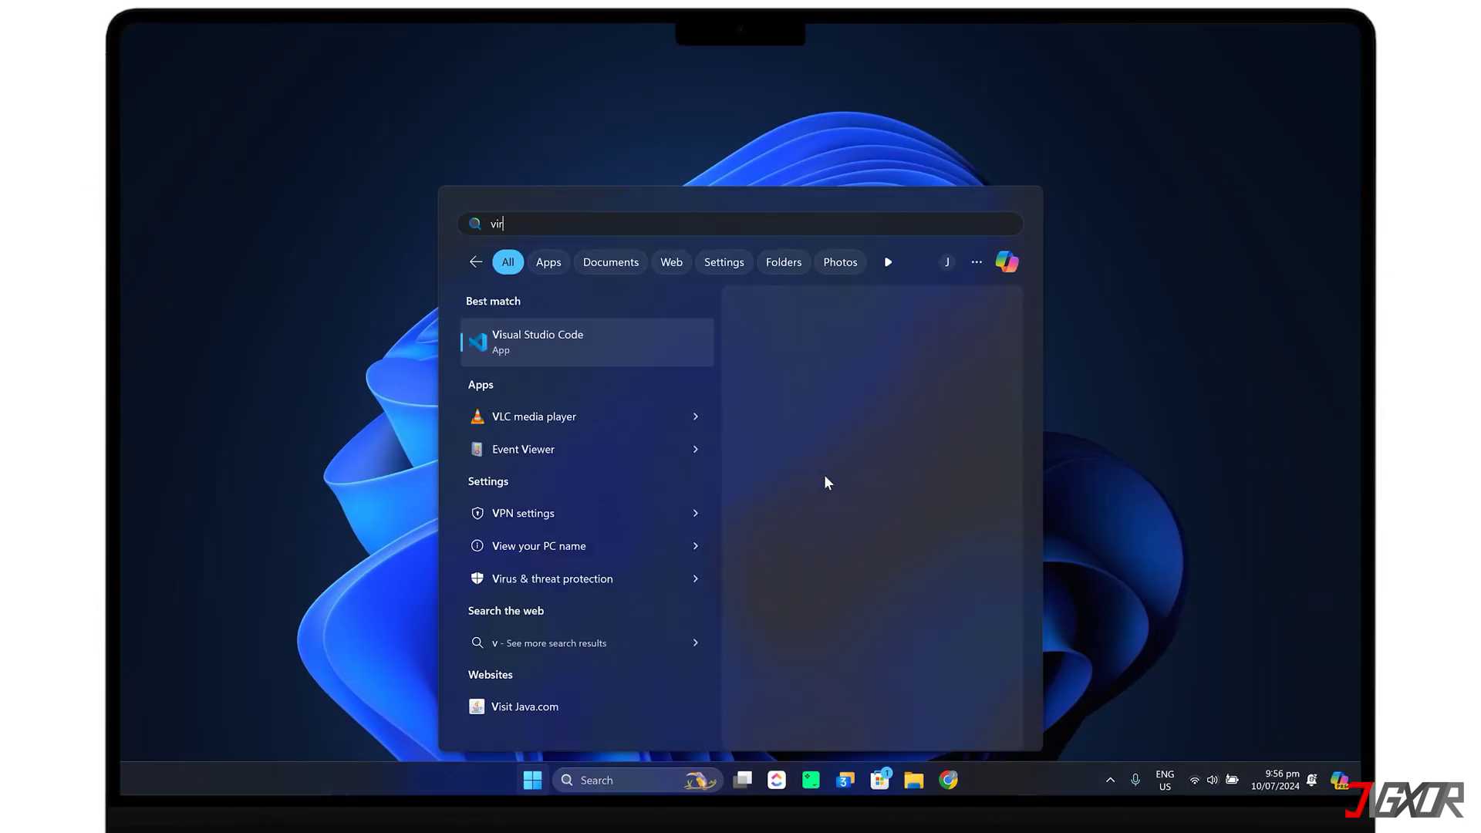
key(Return)
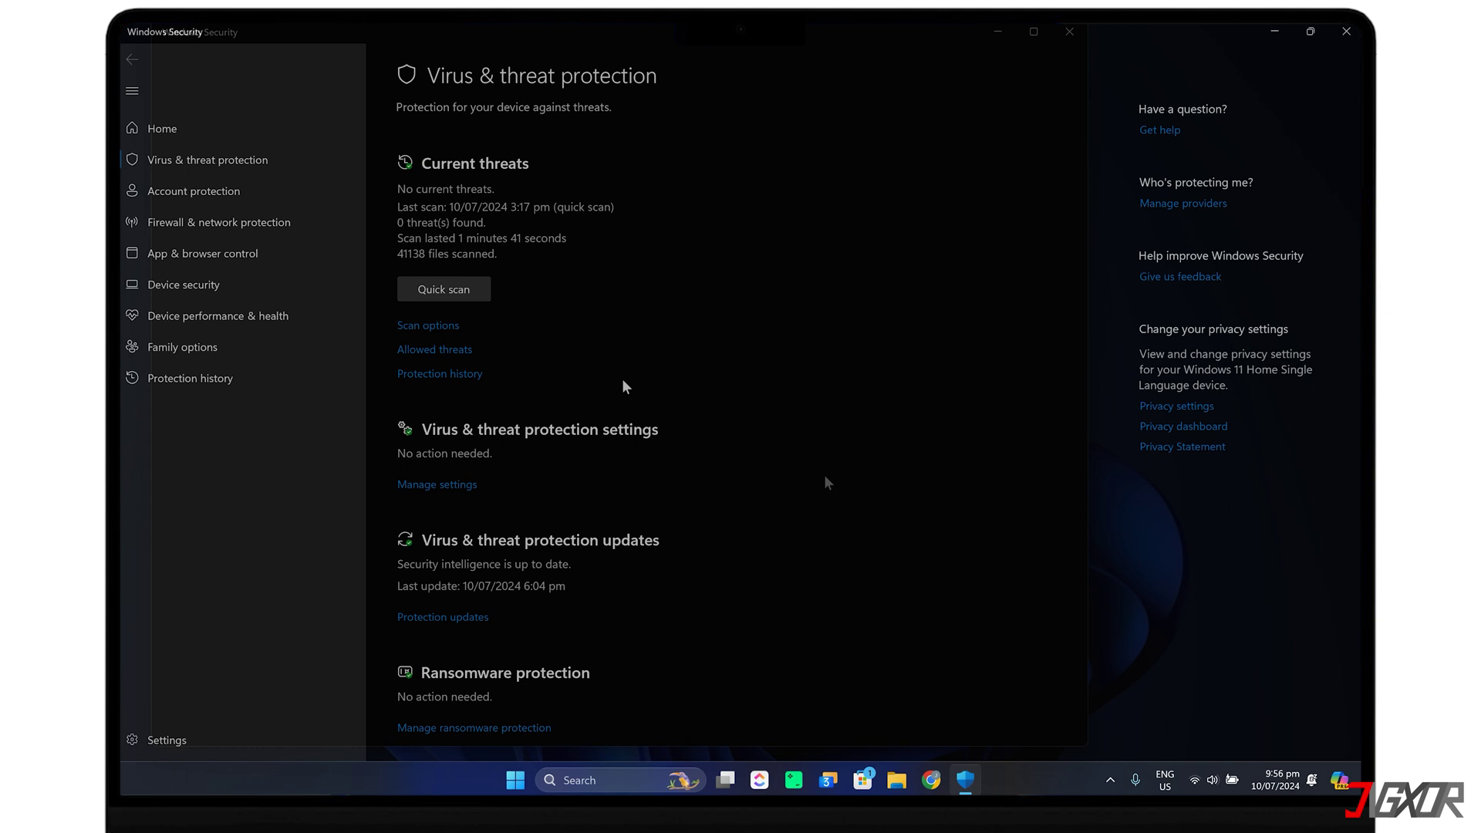
click(429, 486)
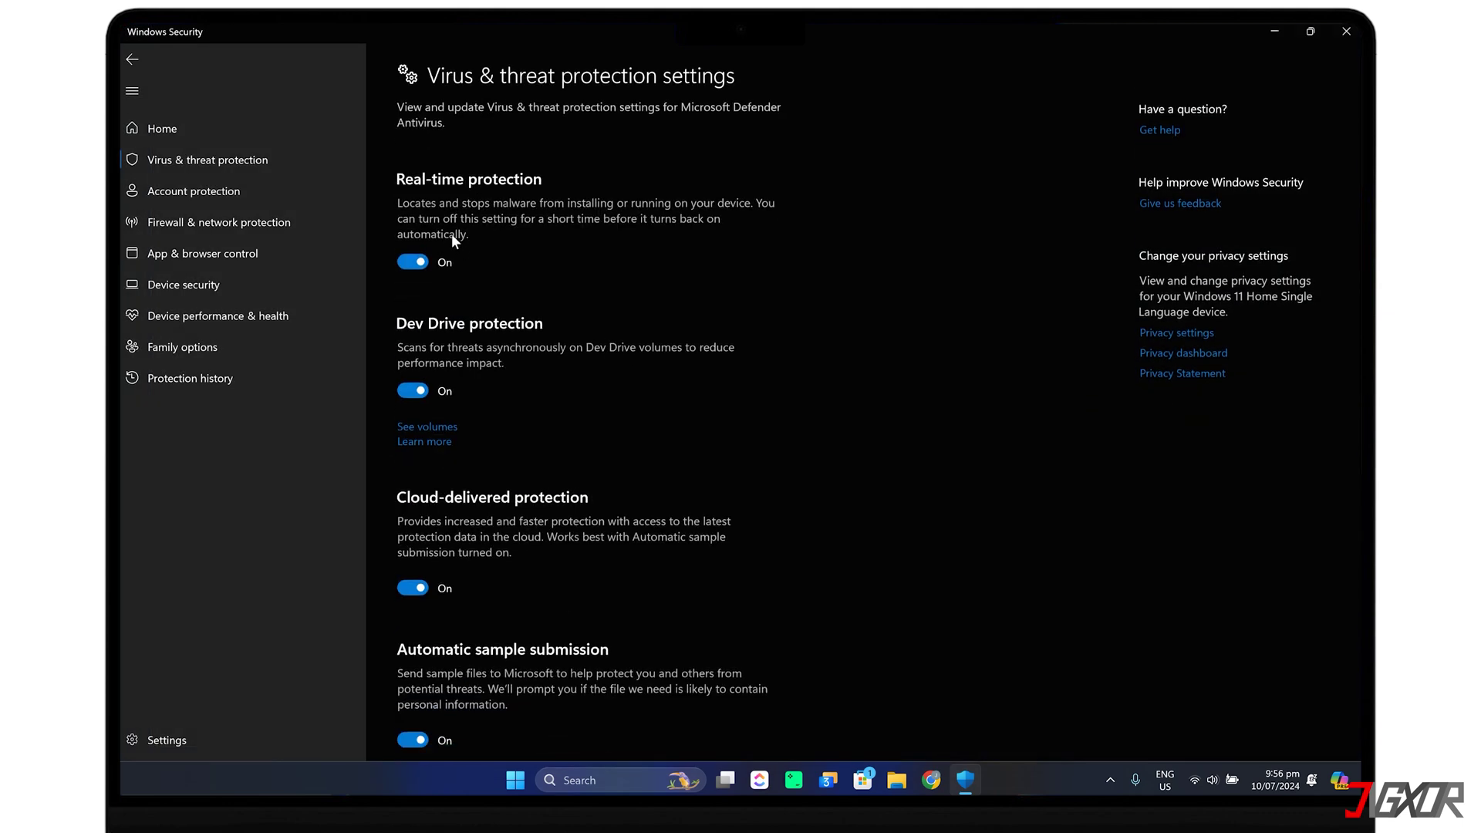
- Switch Real-time protection off again, which also disables Dev Drive protection
click(409, 262)
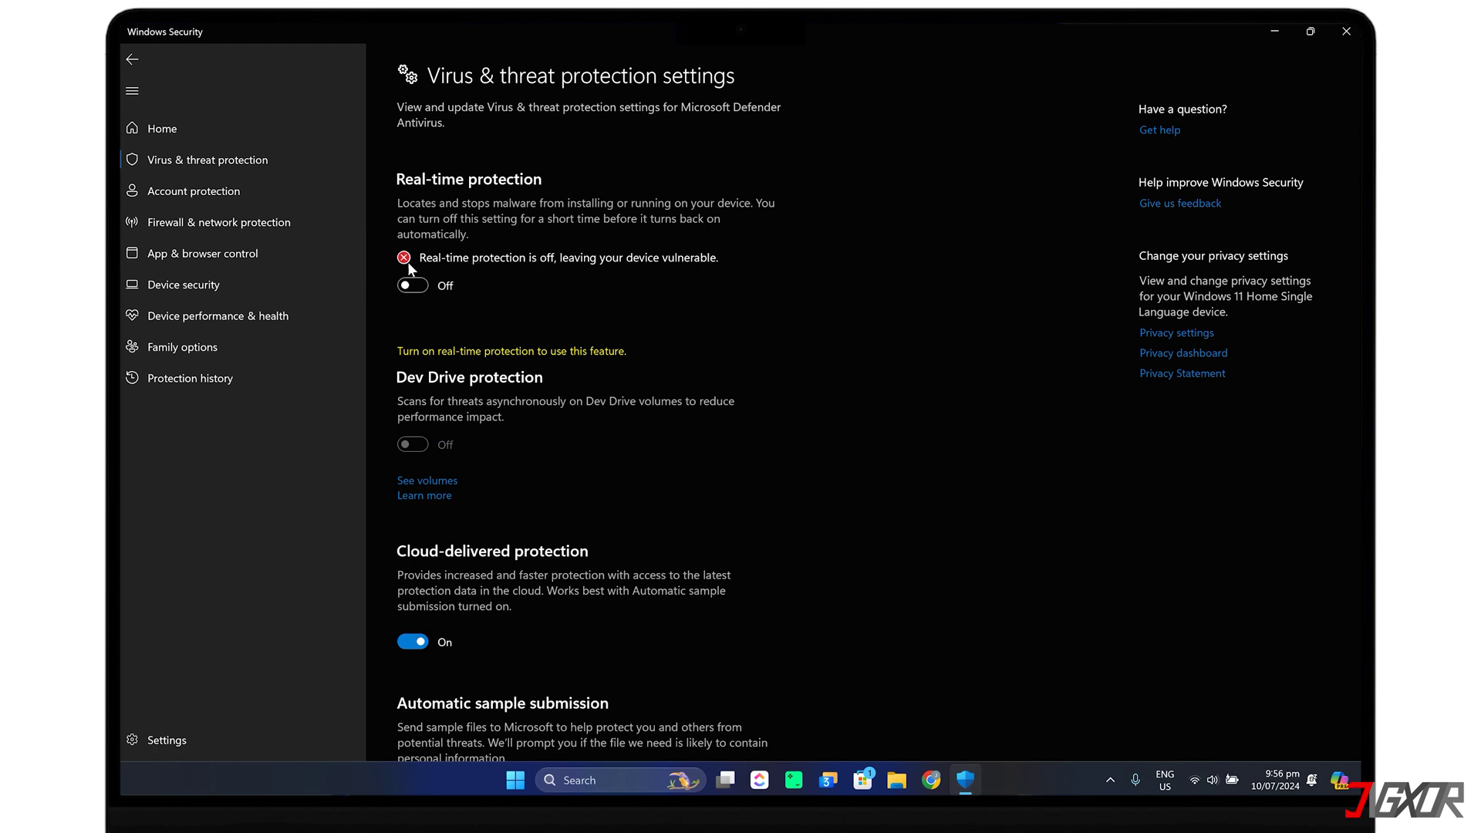